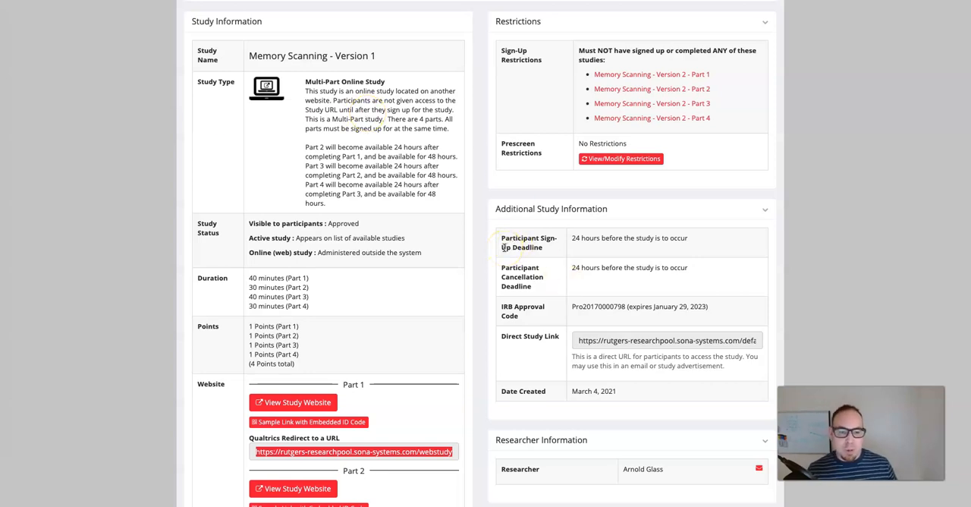
- Review the study details, restrictions and website links of the Memory Scanning - Version 1 study
scroll(504, 247, "up", 3)
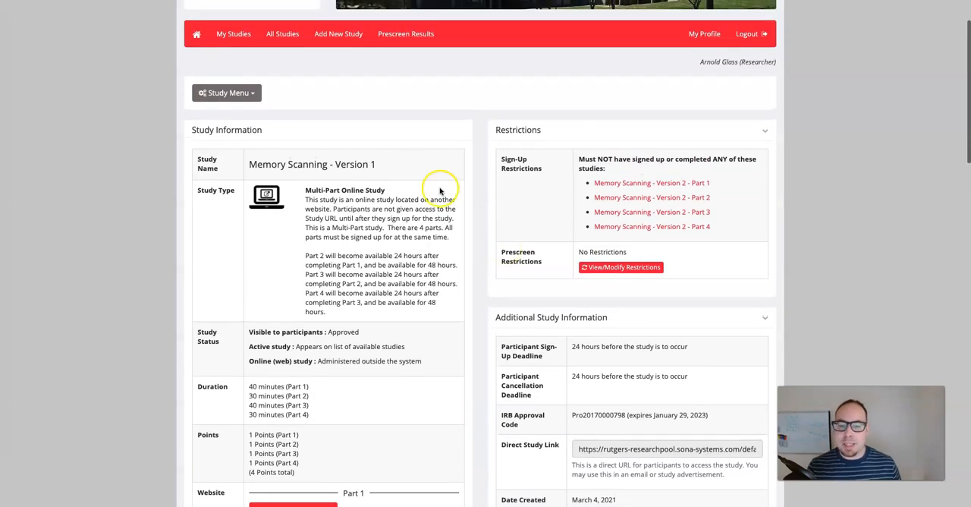
scroll(432, 199, "down", 3)
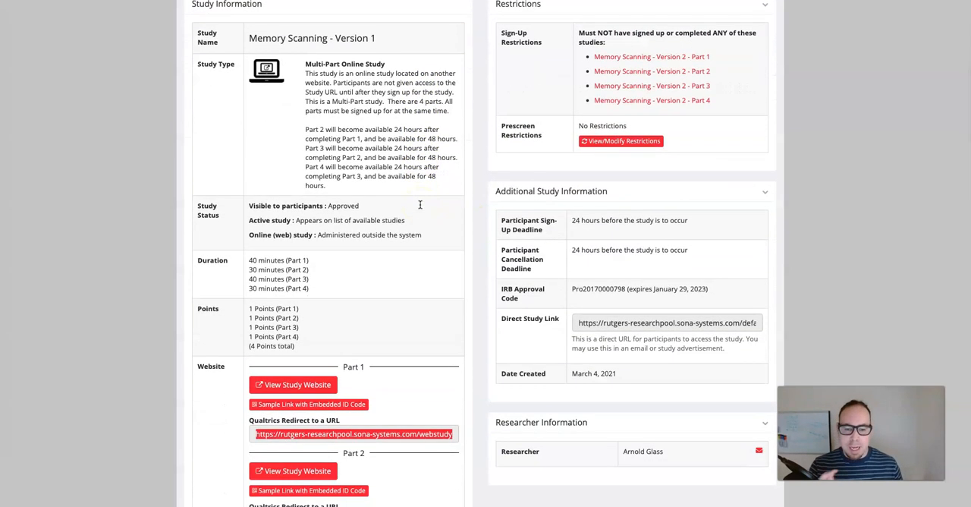
scroll(437, 235, "down", 1)
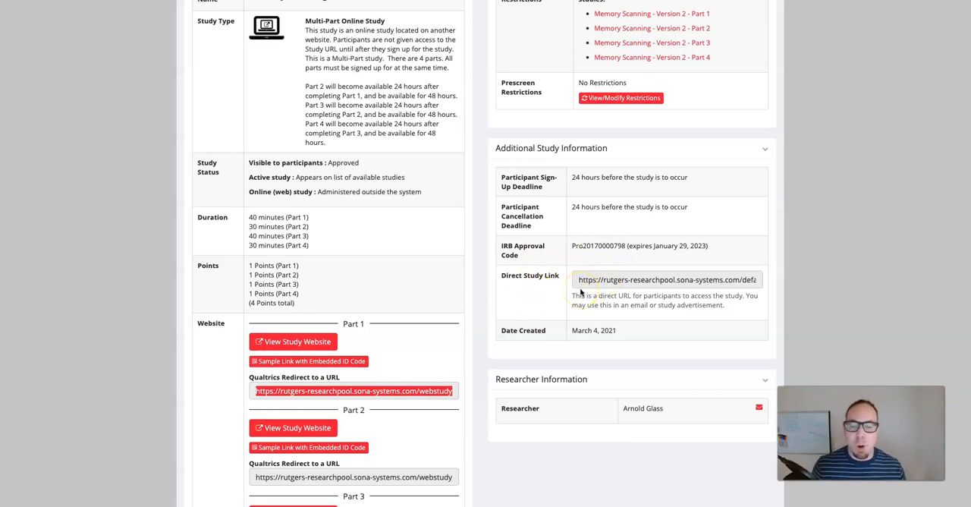
- Switch to the V1_S1_RD_ConsentHand survey in Qualtrics and review its consent form, demographic questions and handedness survey
left_click(504, 0)
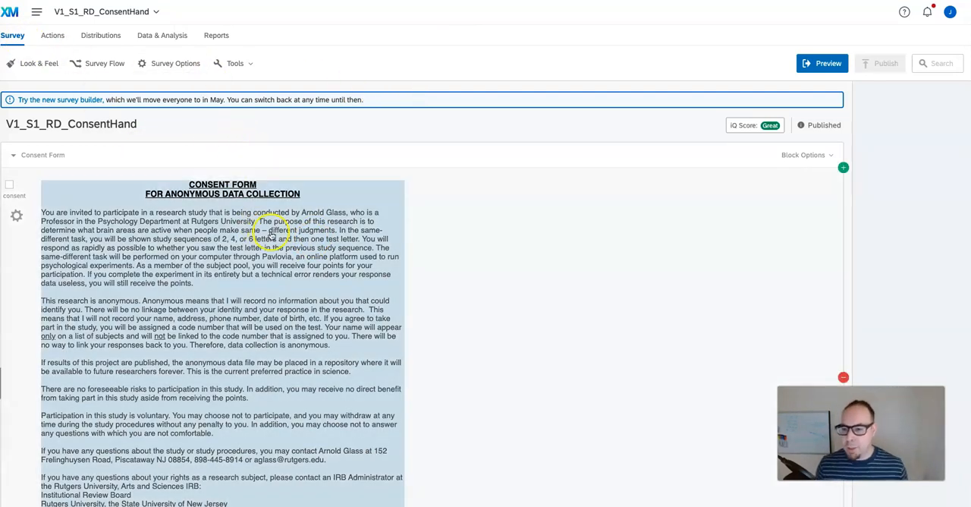
scroll(261, 251, "down", 5)
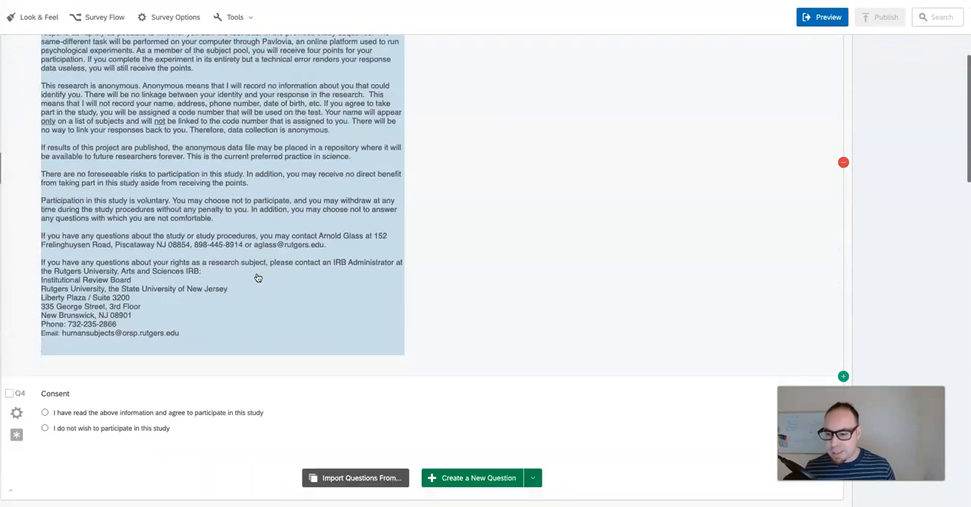
scroll(258, 277, "down", 8)
left_click(241, 308)
scroll(240, 299, "down", 3)
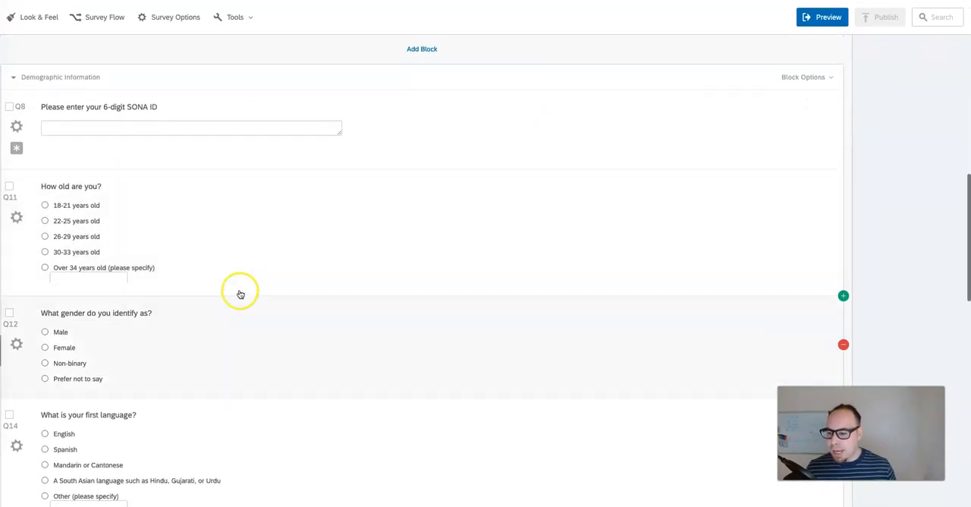
scroll(214, 249, "down", 4)
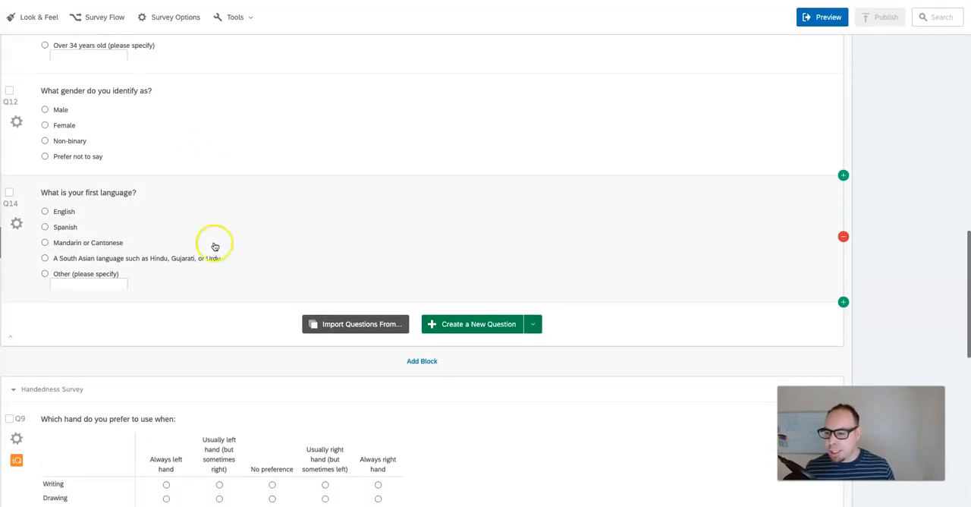
scroll(228, 239, "down", 6)
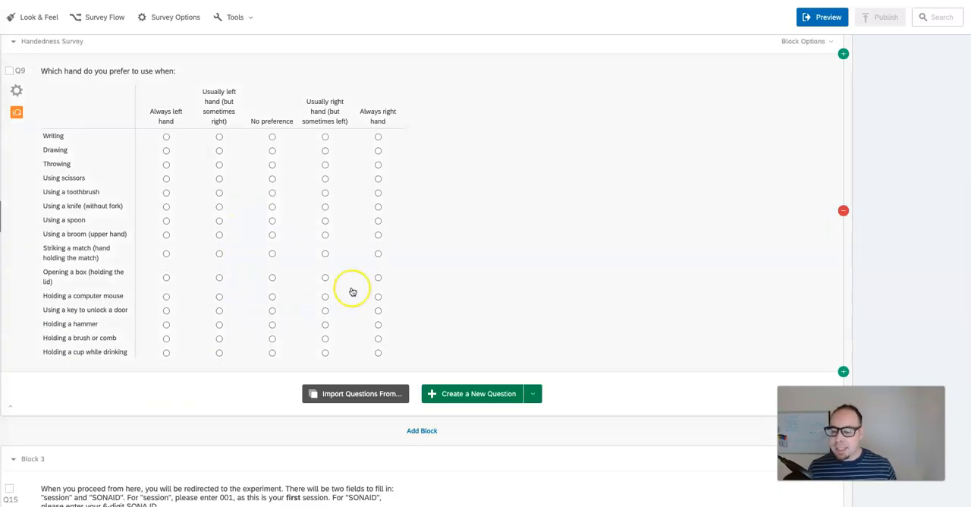
scroll(416, 251, "up", 20)
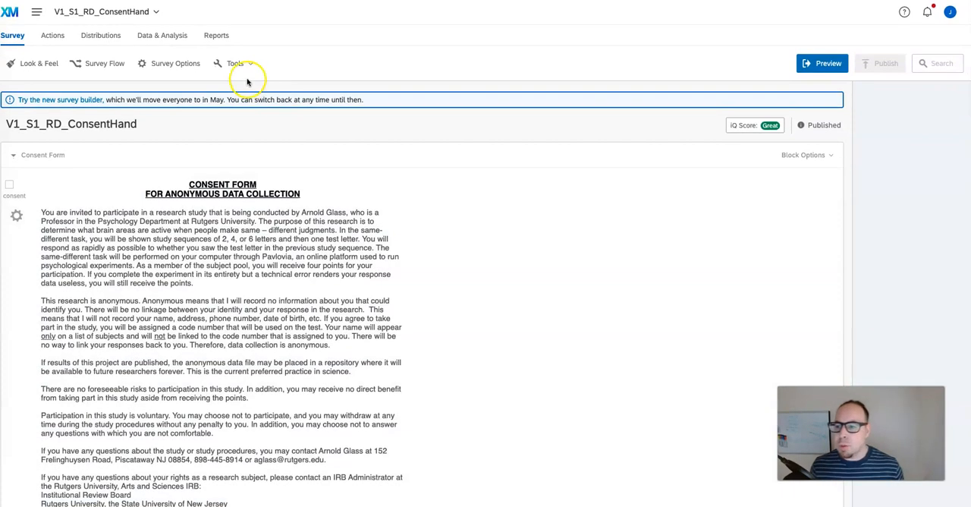
- View the survey's anonymous distribution link and check it against the study page in Sona
left_click(112, 36)
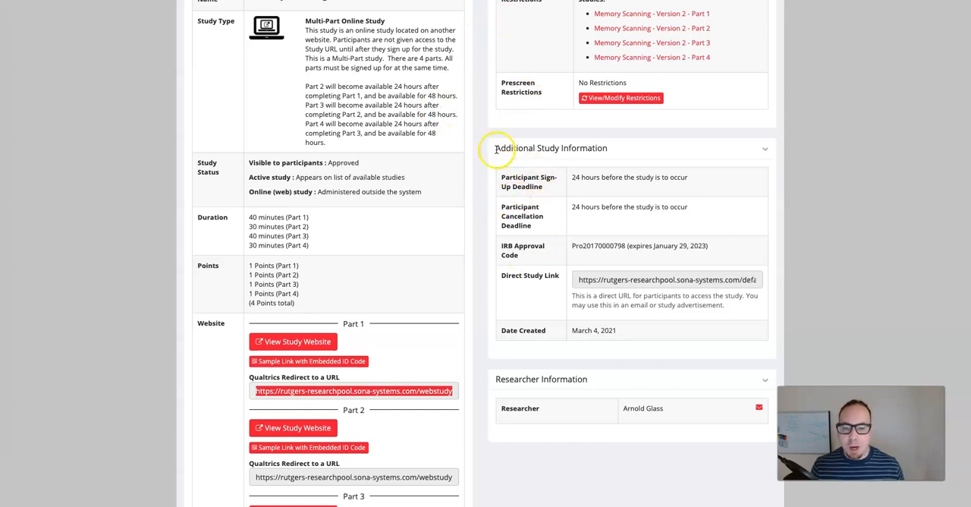
scroll(496, 147, "up", 1)
key("ctrl+Tab")
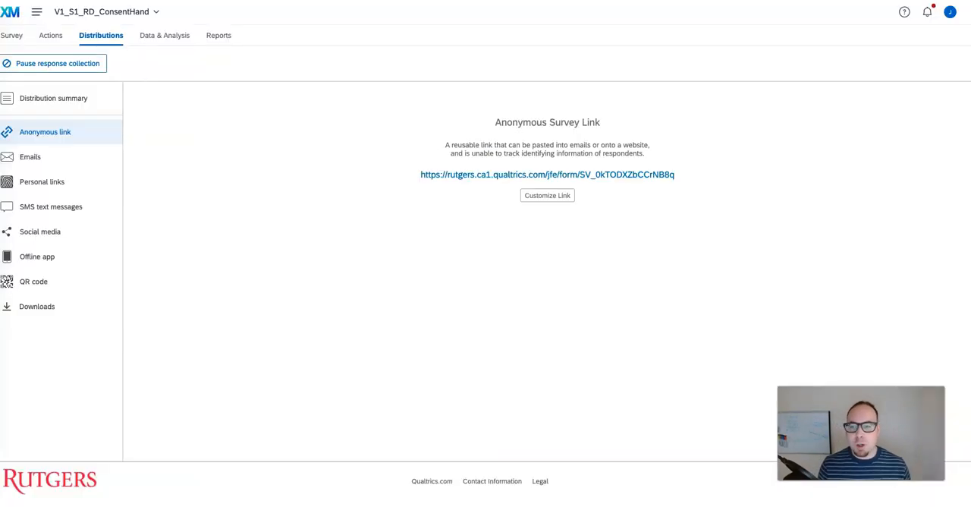
- Add an embedded data element with the field id at the end of the survey flow
left_click(11, 35)
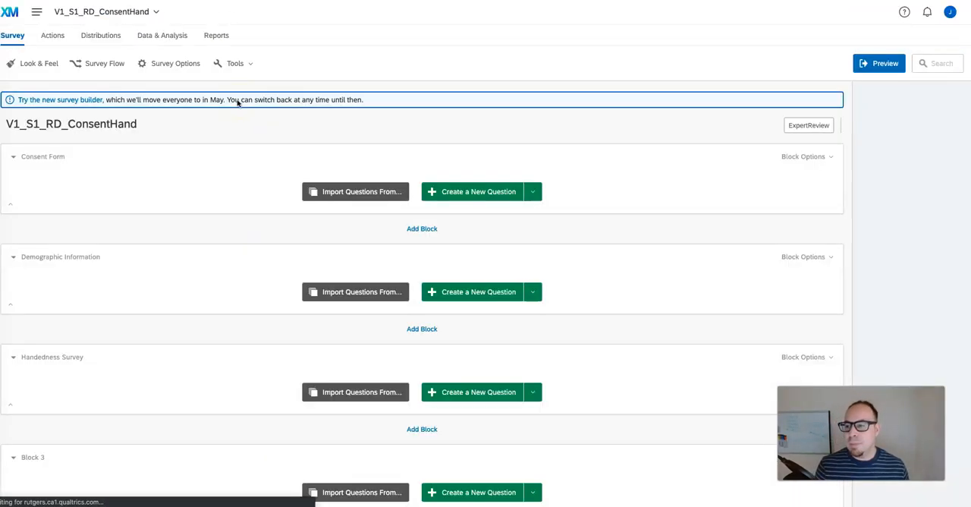
left_click(110, 64)
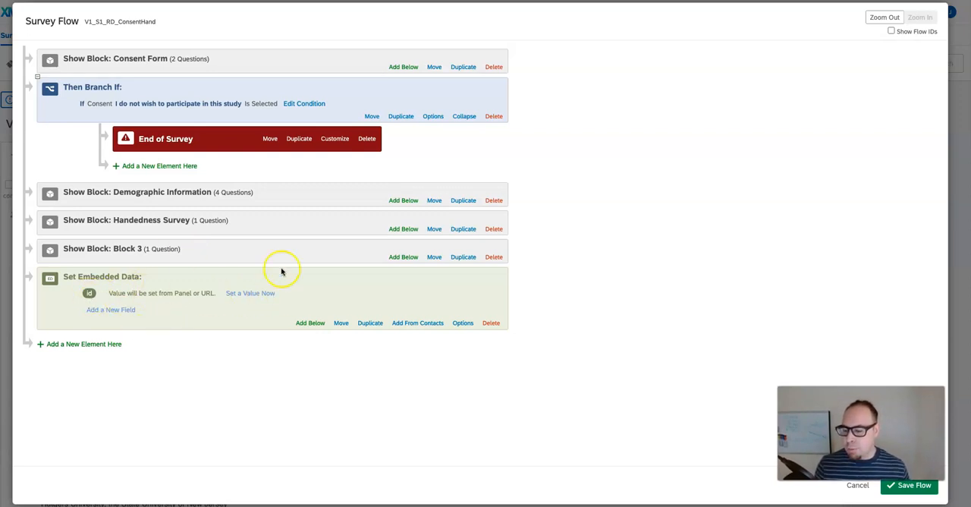
left_click(107, 345)
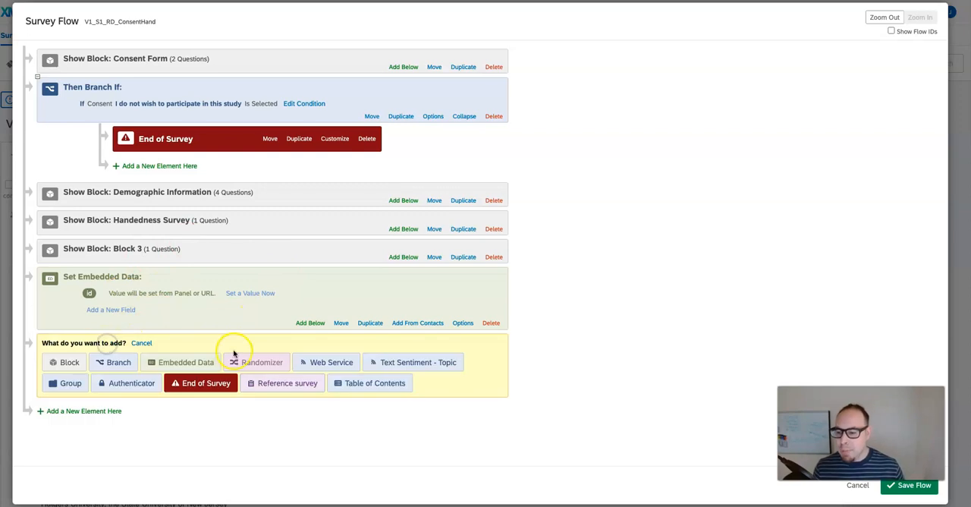
left_click(192, 362)
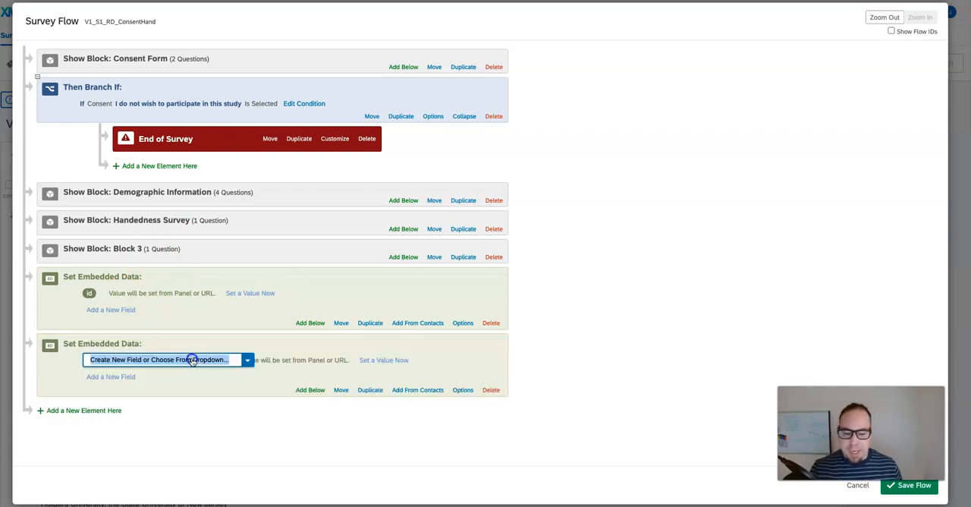
key("BackSpace")
type("id")
left_click(154, 411)
left_click(141, 372)
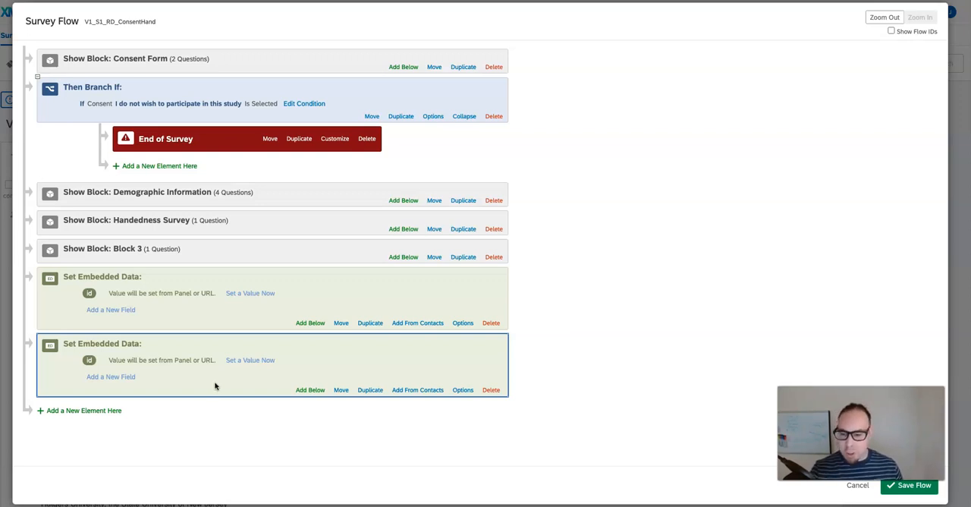
- Delete the second embedded data element containing the id field from the survey flow
left_click(490, 390)
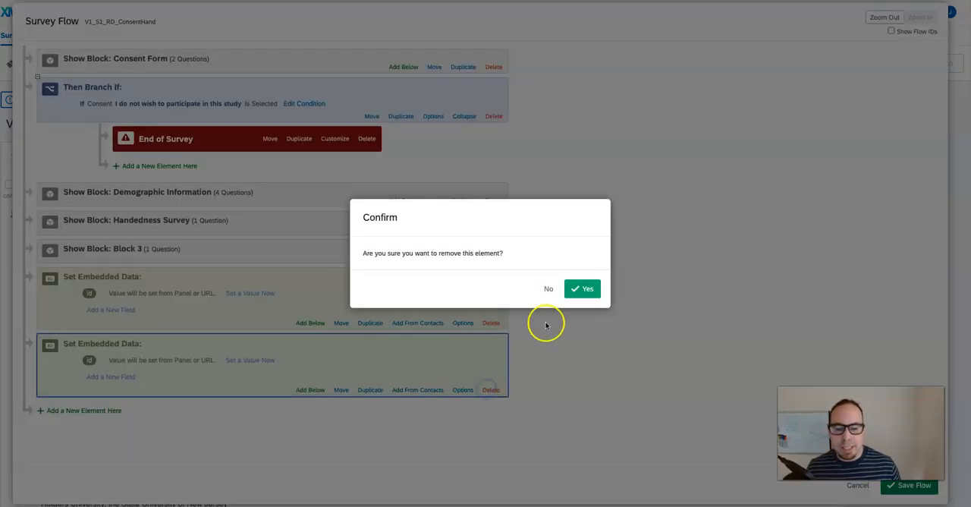
left_click(581, 289)
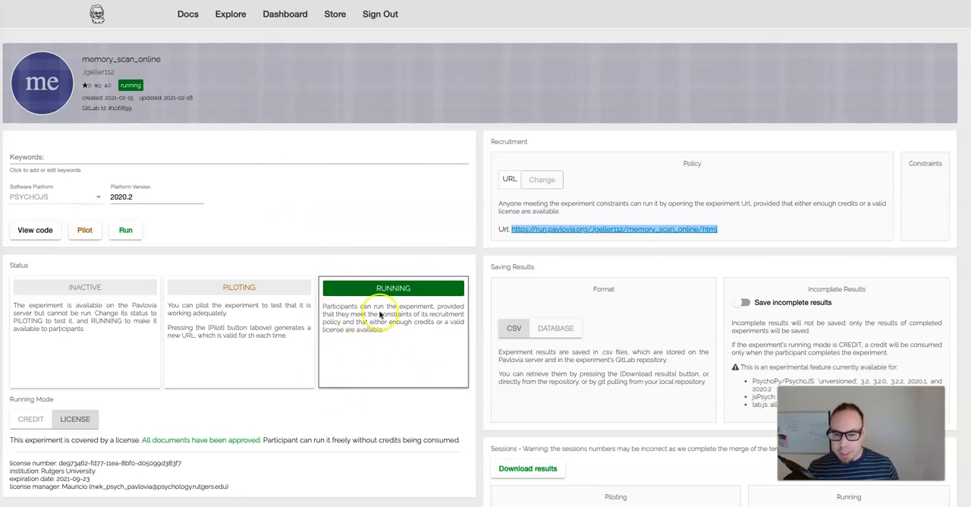
- Select the run URL of the memory_scan_online experiment in Pavlovia's recruitment policy
left_click(545, 214)
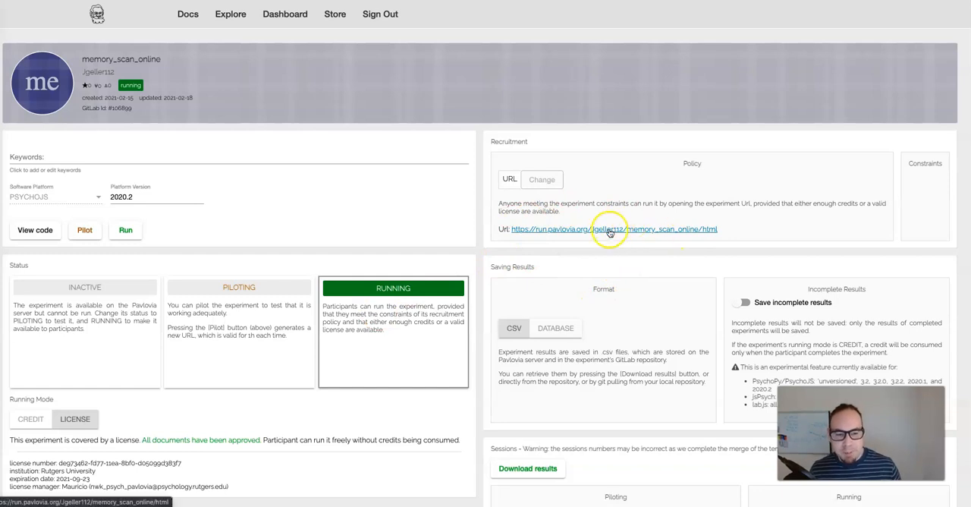
left_click_drag(726, 229, 509, 231)
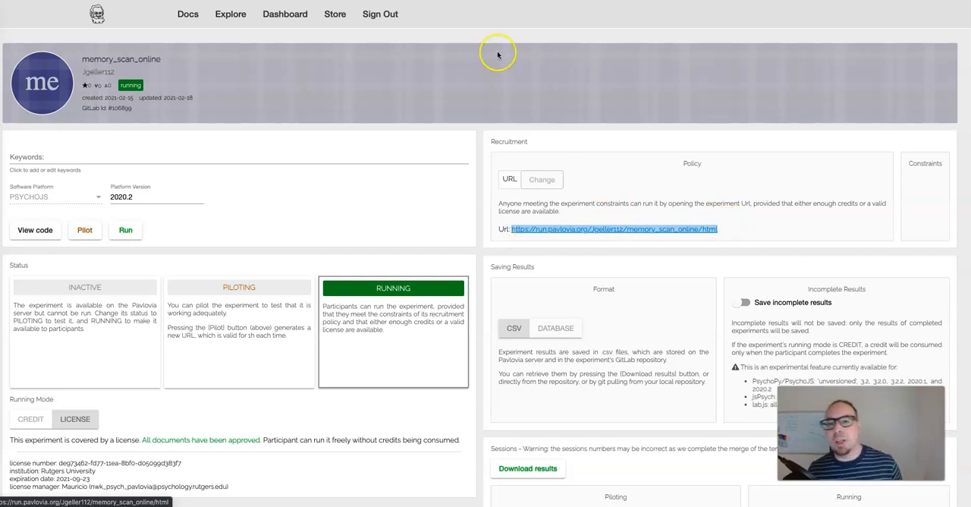
- Return to the Qualtrics survey and examine the Pavlovia redirect URL in the survey termination options
key("ctrl+Tab")
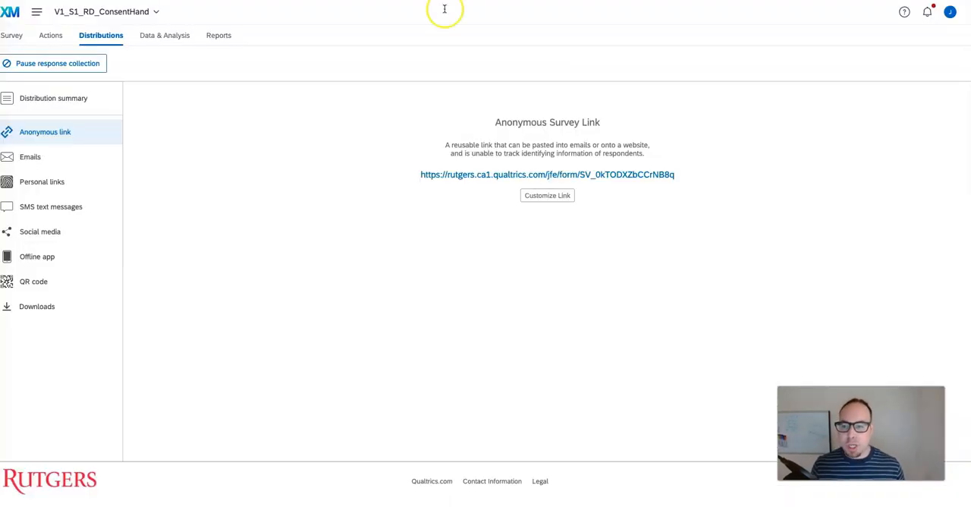
left_click(12, 36)
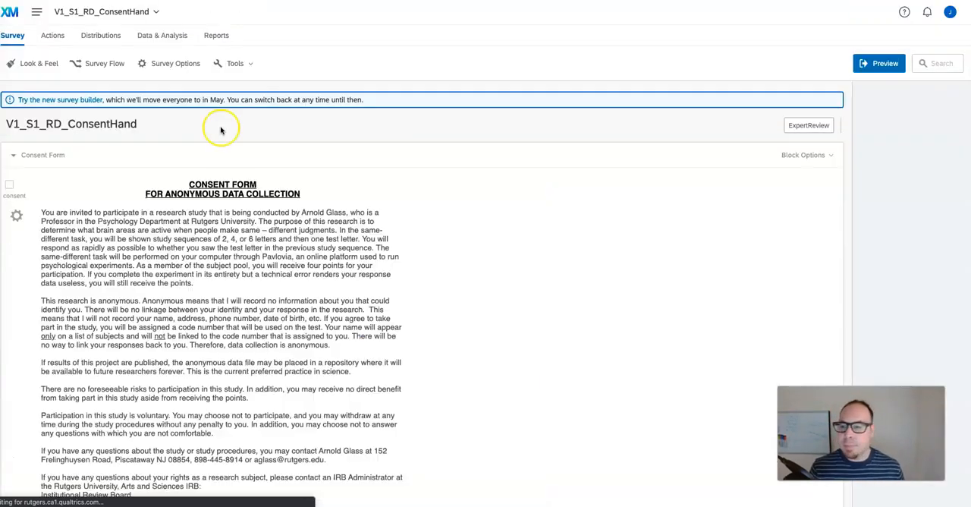
left_click(181, 67)
scroll(392, 292, "down", 1)
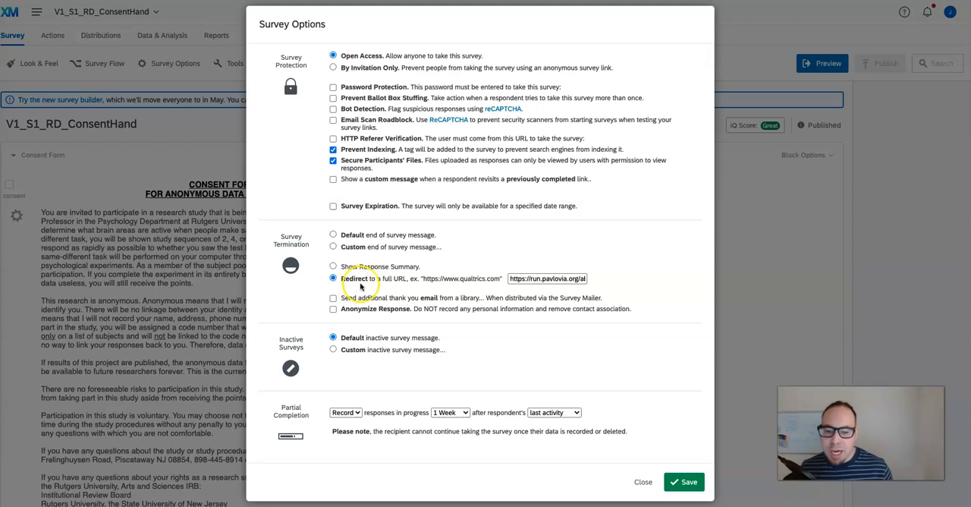
left_click_drag(516, 281, 542, 278)
left_click(558, 279)
left_click_drag(534, 279, 580, 275)
left_click(537, 279)
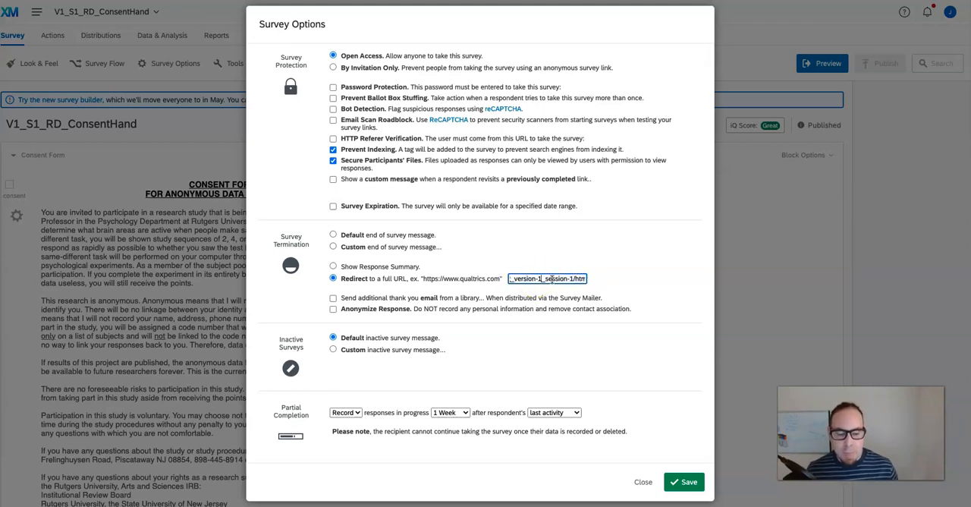
- Read the redirect URL through to its participant=${e://Field/id} parameter in the survey termination options
key("Right")
key("Right")
key("Right")
key("Right")
key("Right")
key("Right")
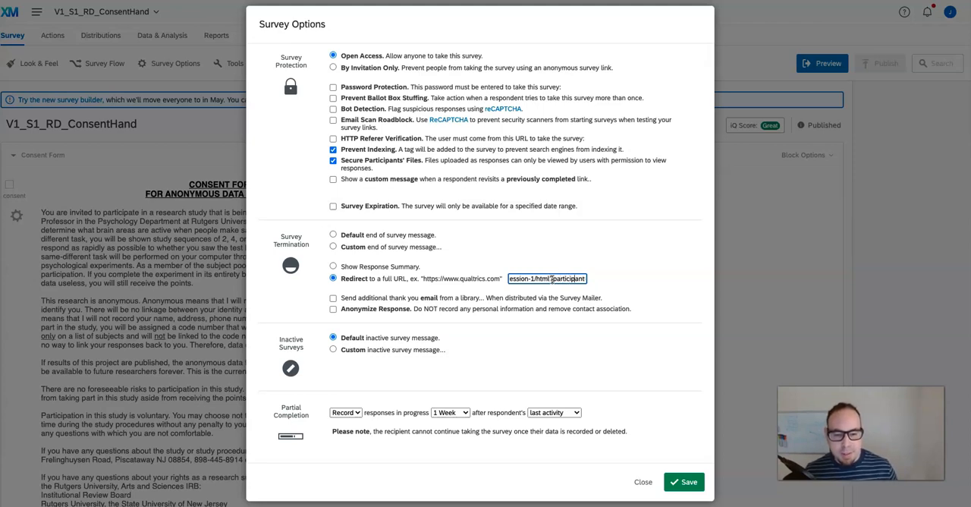
key("Right")
key("Right")
key("Right")
key("Right")
key("Right")
key("Right")
key("Right")
key("Right")
key("Right")
key("Right")
key("Right")
key("Right")
key("Right")
key("Right")
key("Right")
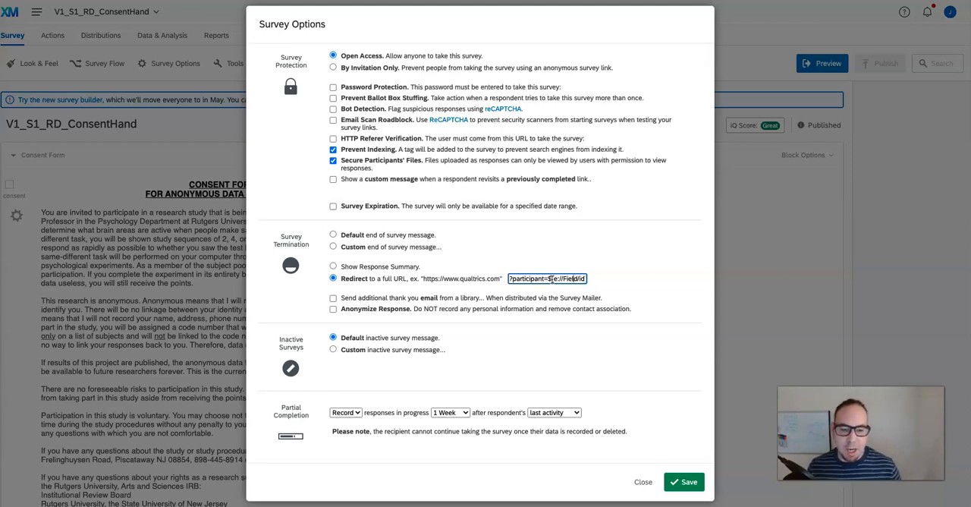
key("Right")
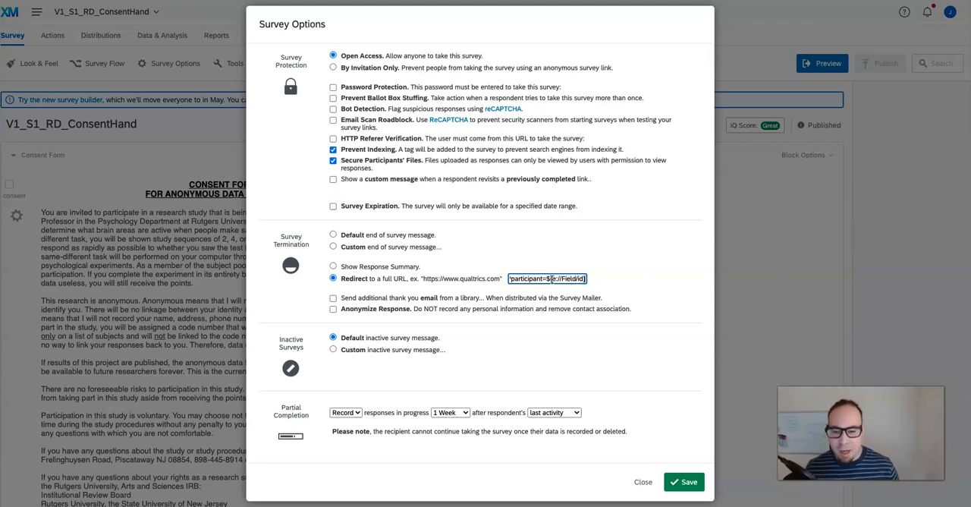
left_click(534, 283)
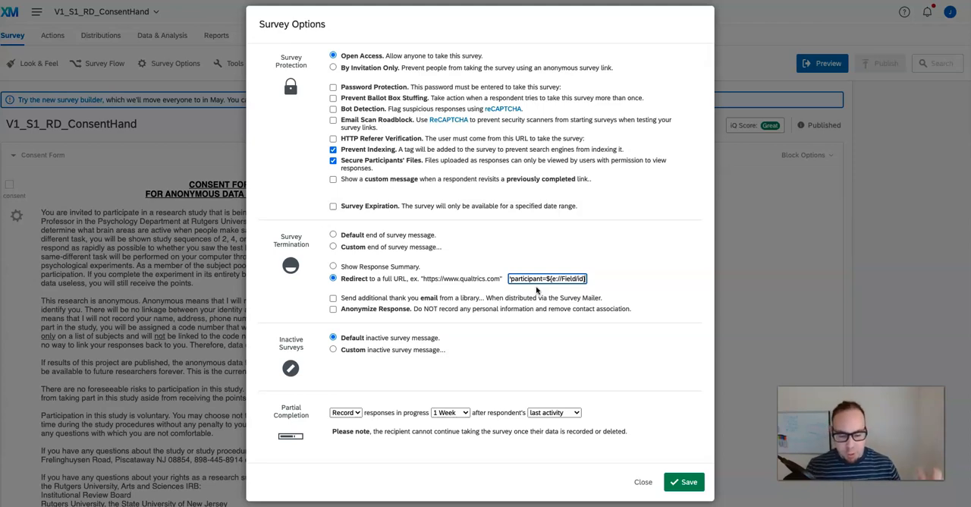
left_click(553, 278)
left_click_drag(545, 279, 472, 278)
left_click(580, 278)
left_click(488, 265)
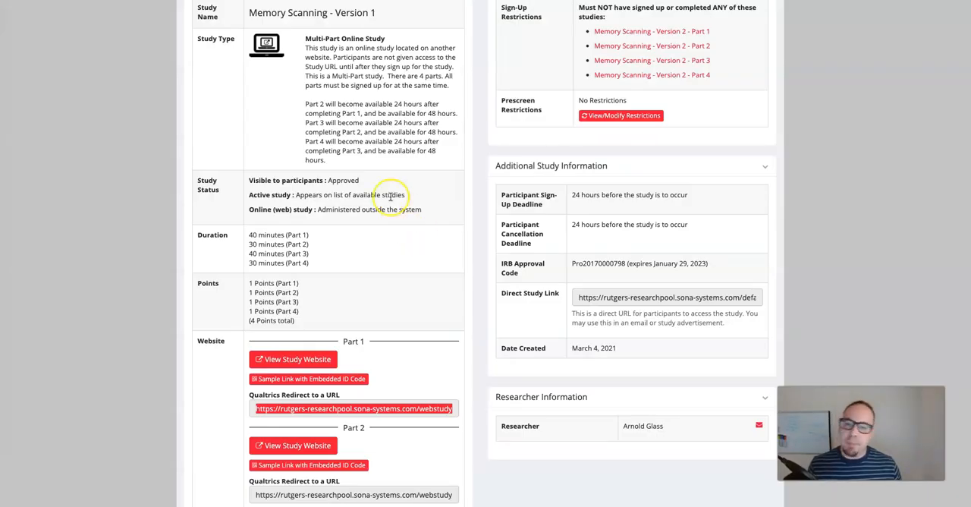
- Select the Part 1 Qualtrics redirect URL on the Memory Scanning - Version 1 study page in Sona
scroll(390, 197, "up", 5)
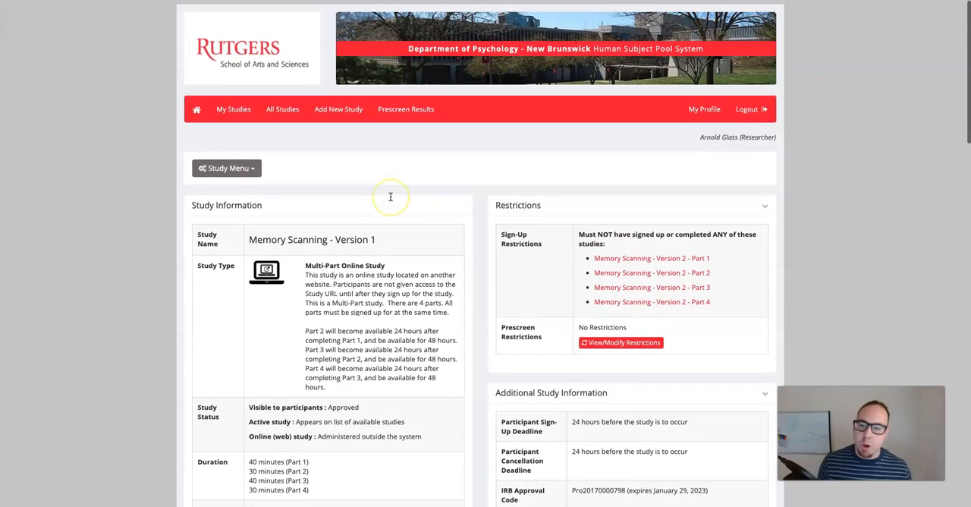
scroll(409, 238, "down", 3)
scroll(409, 238, "up", 2)
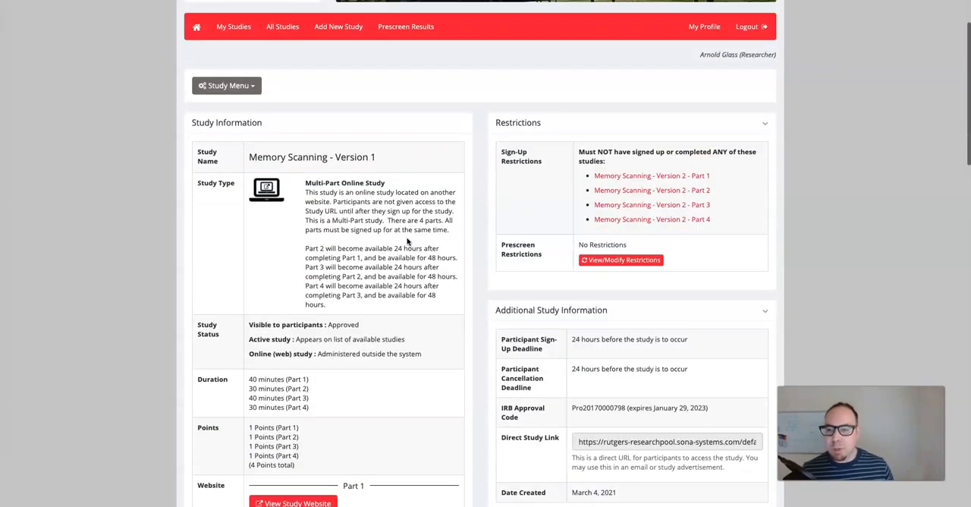
scroll(321, 202, "down", 5)
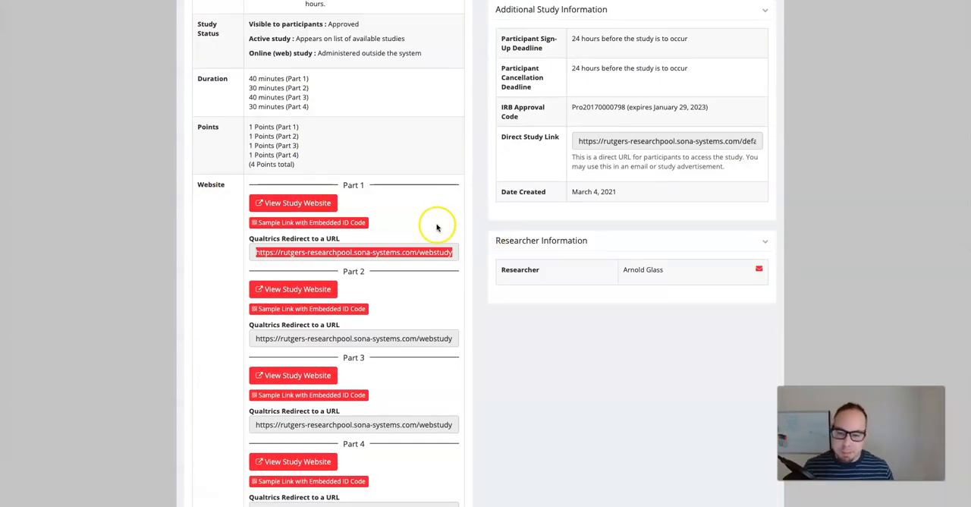
scroll(431, 226, "down", 1)
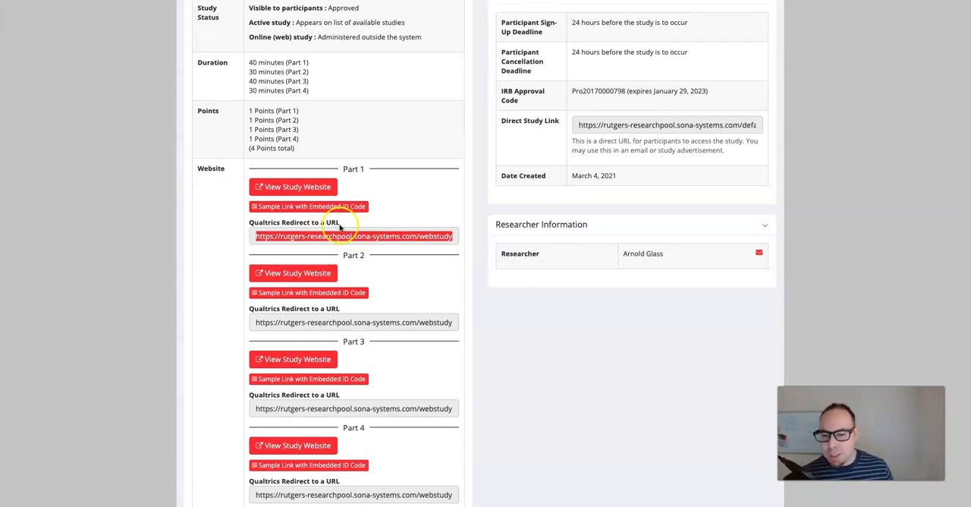
left_click(253, 236)
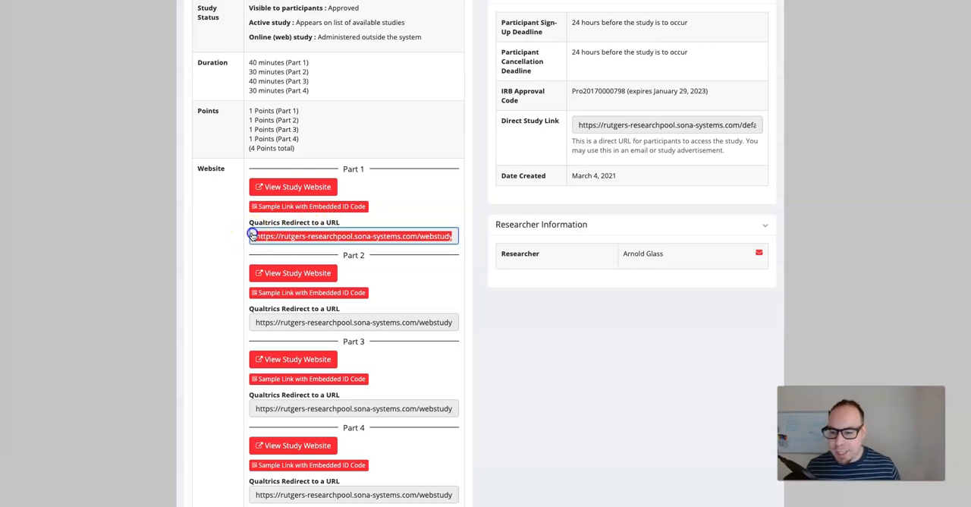
triple_click(253, 236)
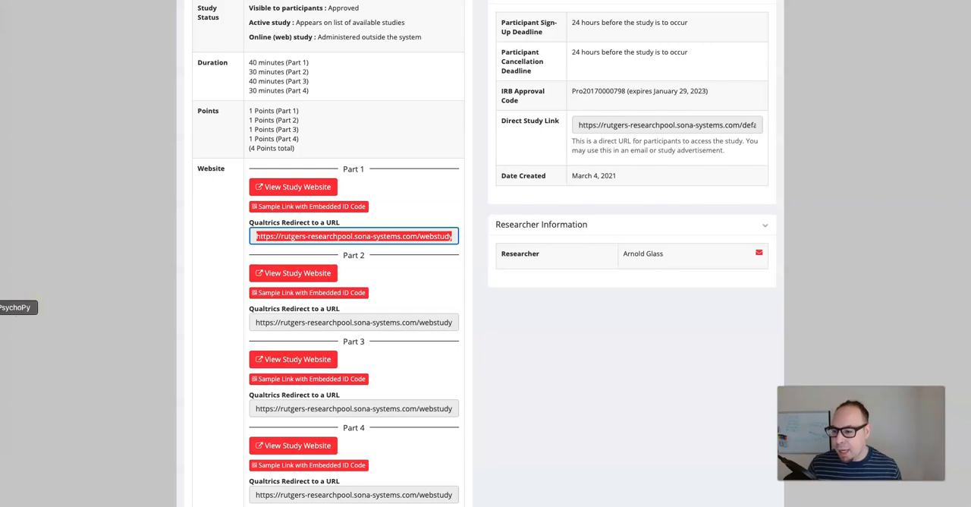
- Switch to PsychoPy Builder and open the online settings of the Experiment3_RightDiff_JG3 experiment
left_click(2, 307)
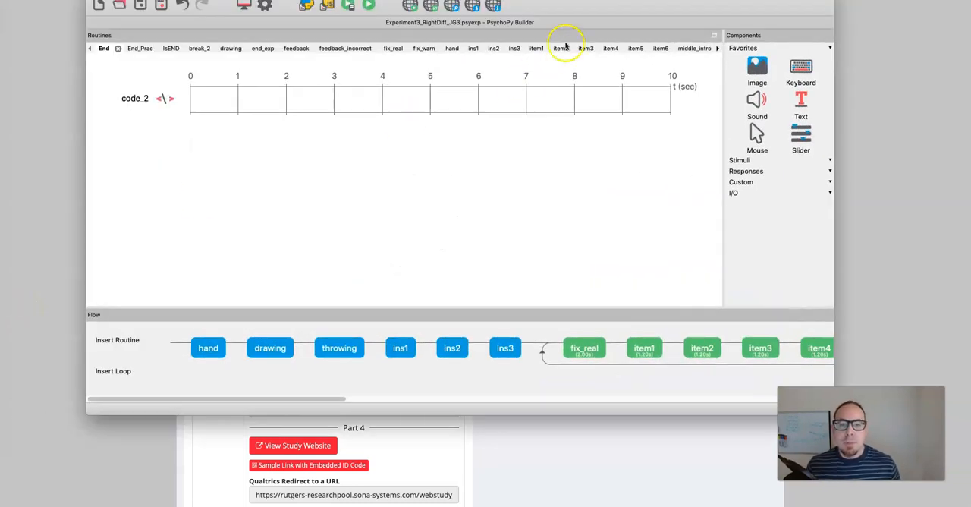
left_click_drag(571, 6, 583, 51)
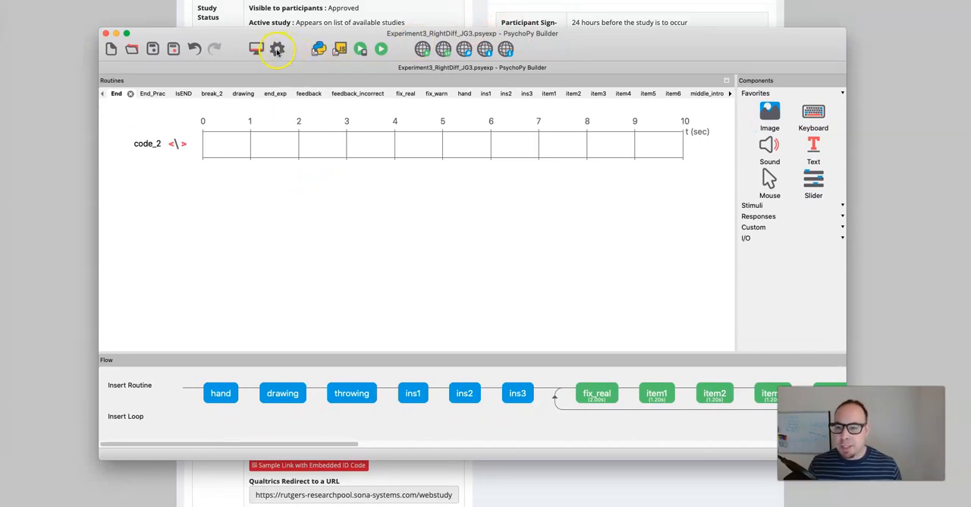
left_click(277, 50)
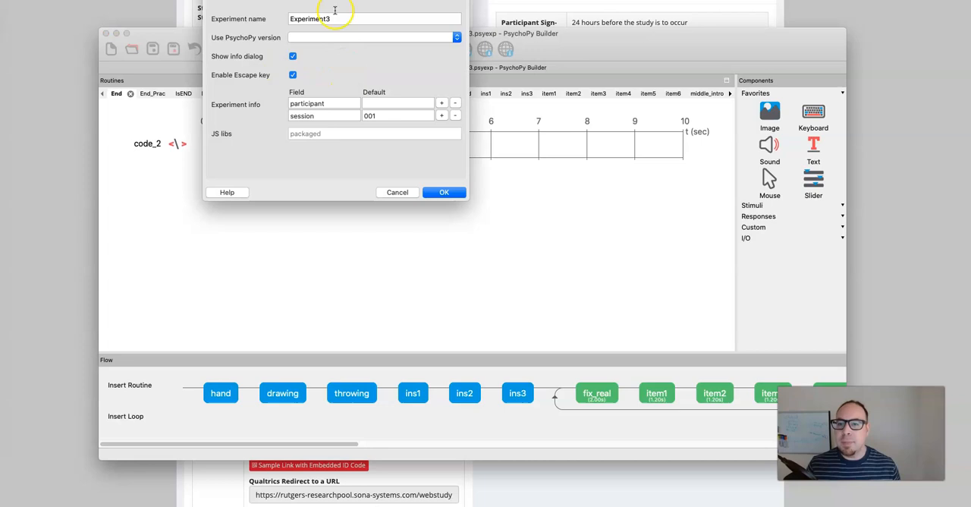
left_click(350, 2)
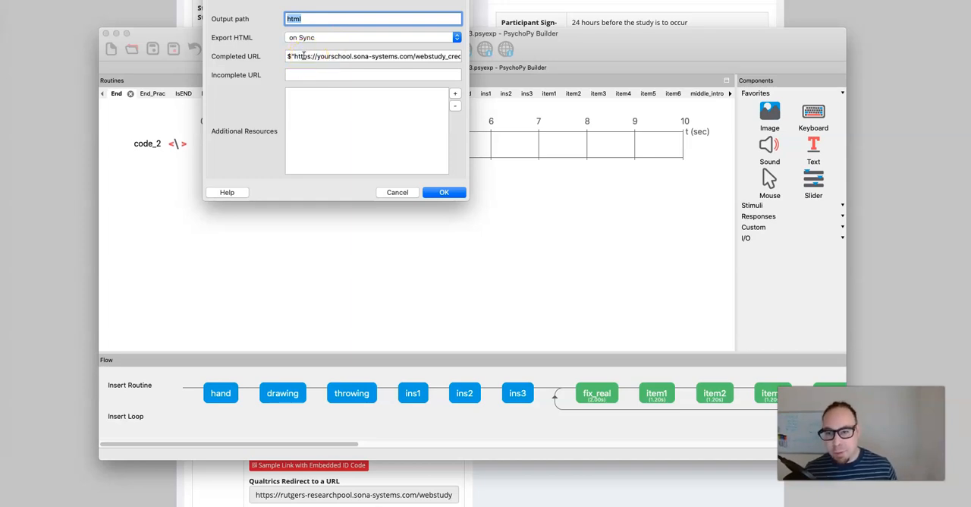
- Examine the start of the Completed URL, including its $" prefix and the yourschool.sona-systems.com address
left_click_drag(296, 57, 387, 56)
left_click(388, 56)
left_click_drag(296, 55, 397, 54)
left_click(398, 53)
triple_click(294, 55)
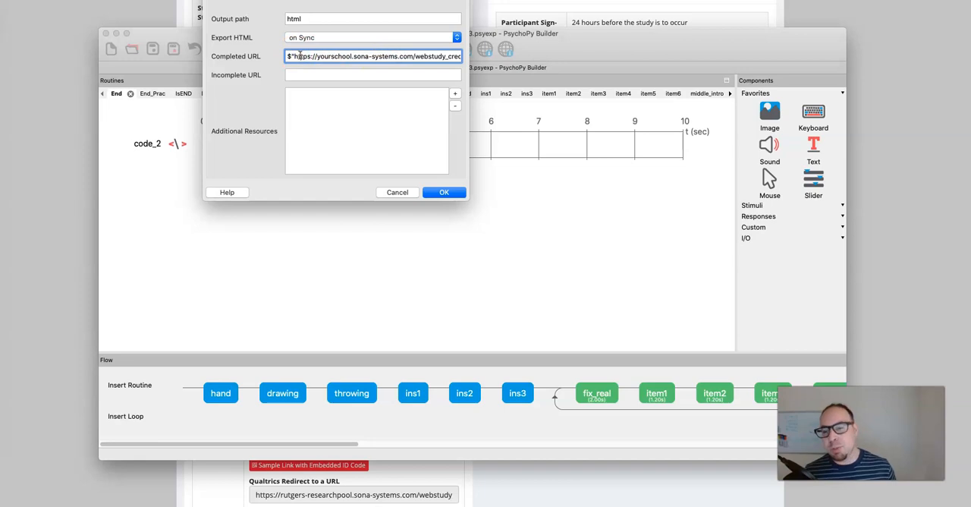
mouse_move(295, 56)
left_mouse_down()
mouse_move(317, 57)
mouse_move(287, 55)
left_mouse_up()
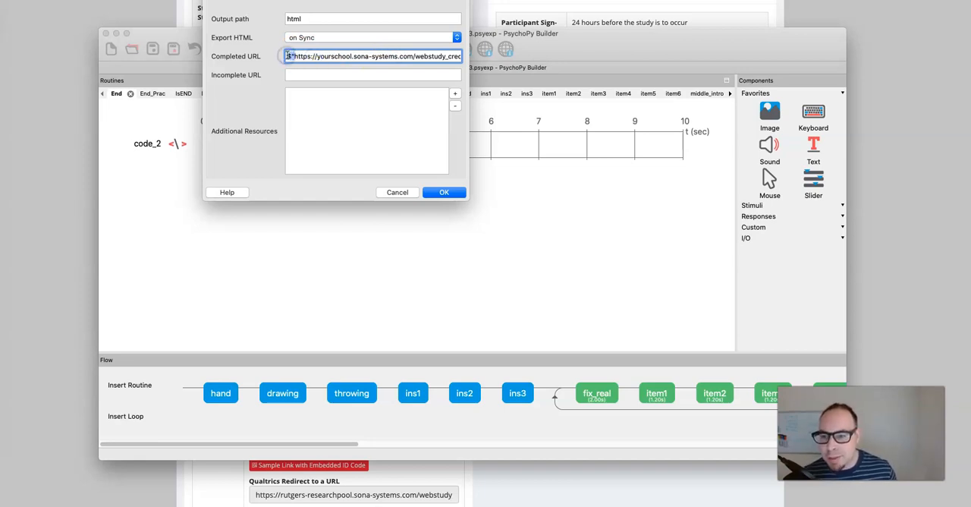
left_click(337, 64)
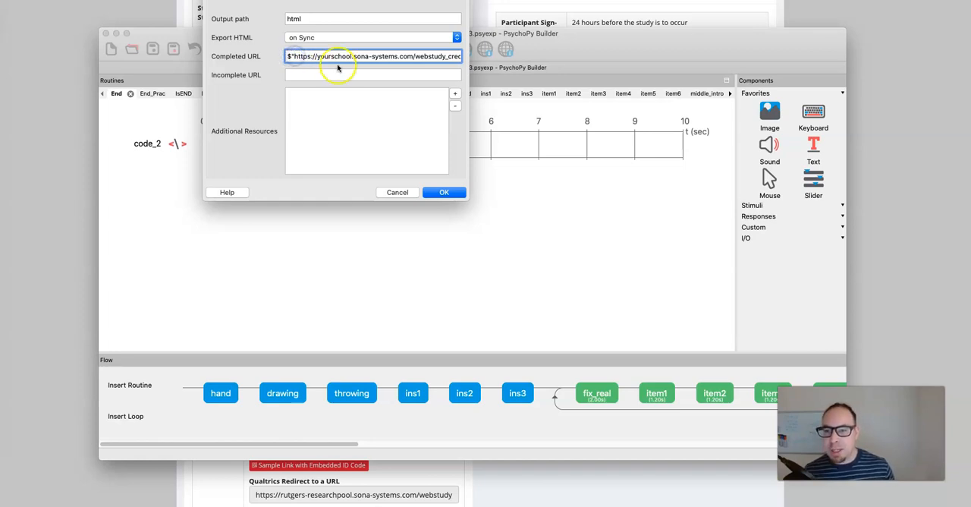
- Read the Completed URL through to its end and select the expInfo['participant'] expression after survey_code
left_click_drag(340, 56, 486, 59)
left_click(376, 47)
left_click(378, 58)
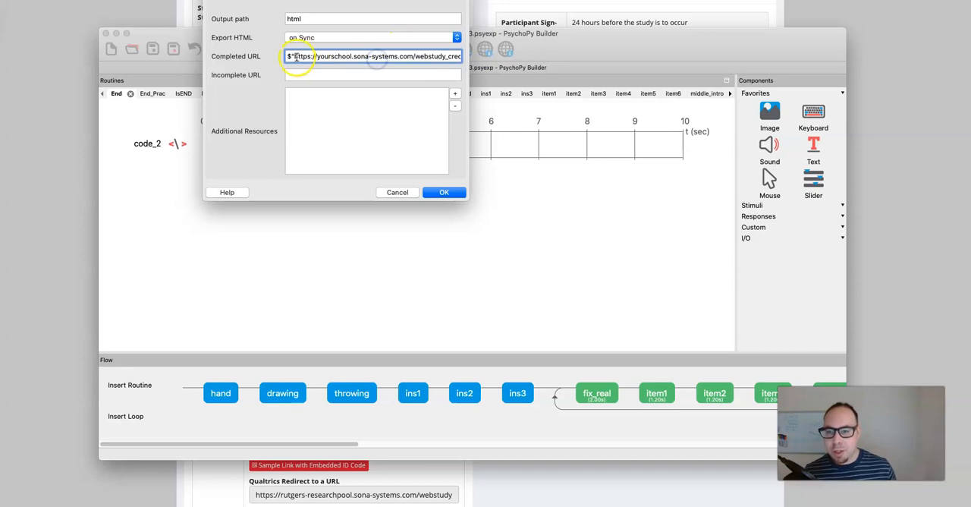
left_click_drag(296, 58, 468, 58)
left_click(392, 56)
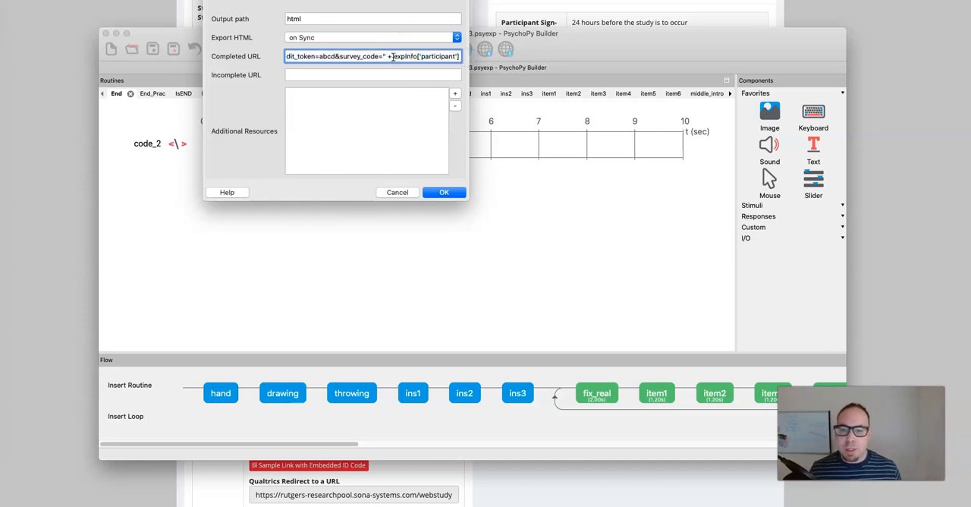
left_click_drag(392, 56, 460, 58)
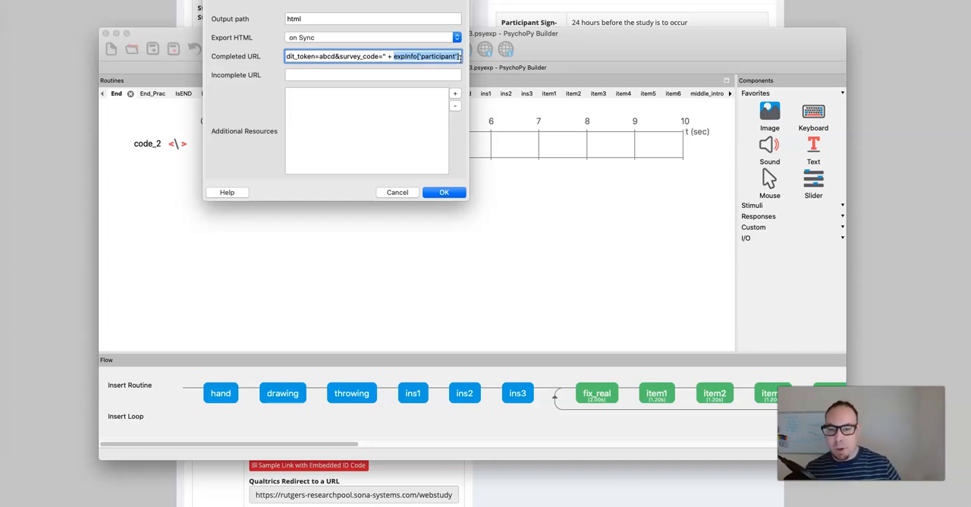
- Review the Completed URL's query parameters from the end backwards and accept the experiment settings
left_click(431, 56)
left_click_drag(406, 57, 265, 56)
left_click(453, 56)
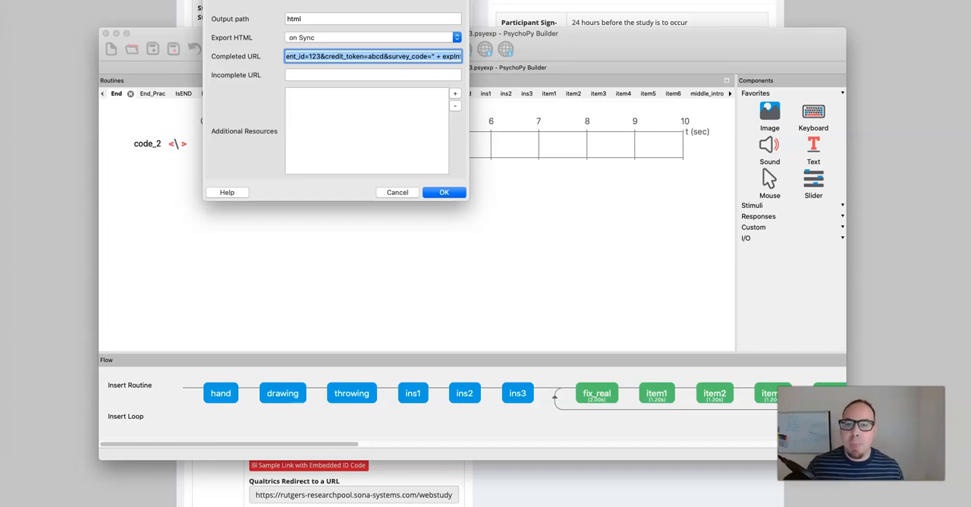
left_click(467, 196)
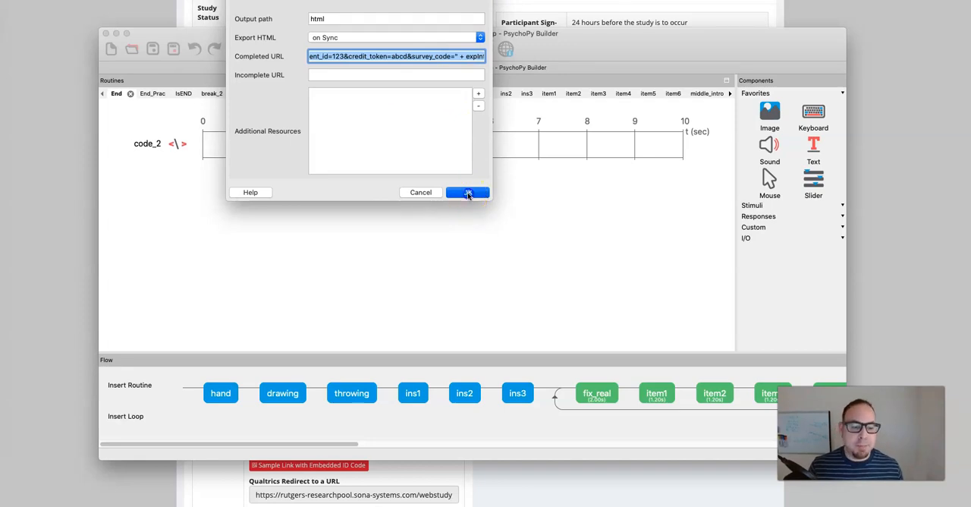